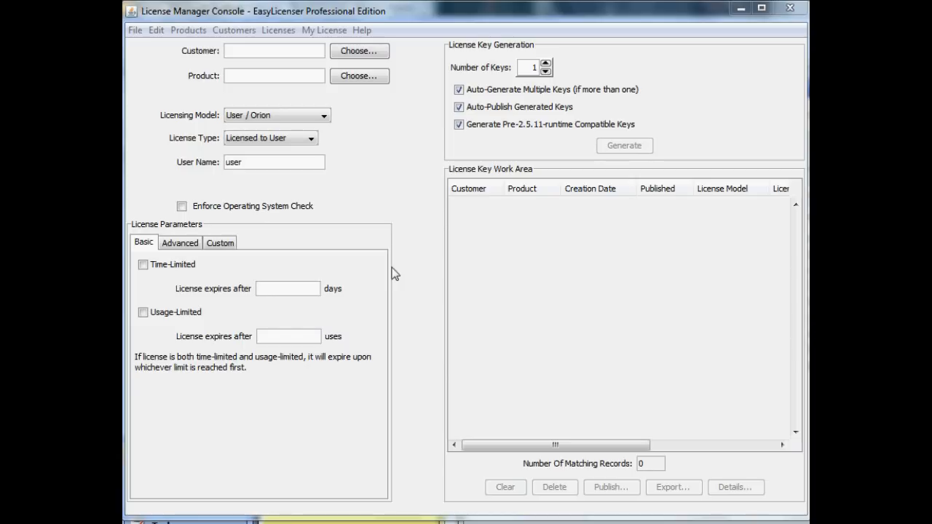
- Create a customer record for the company Freedom Software and decline adding another customer
{"action": "left_click", "coordinate": [235, 30]}
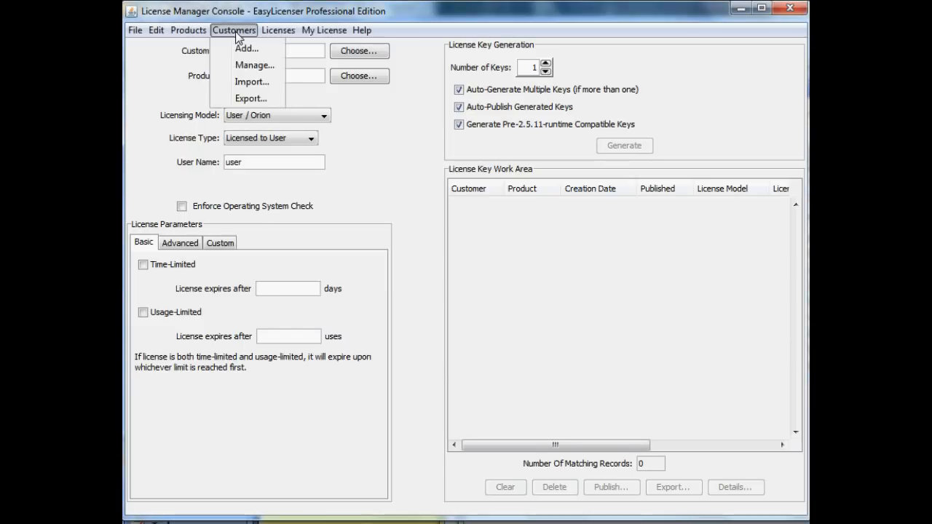
{"action": "left_click", "coordinate": [242, 48]}
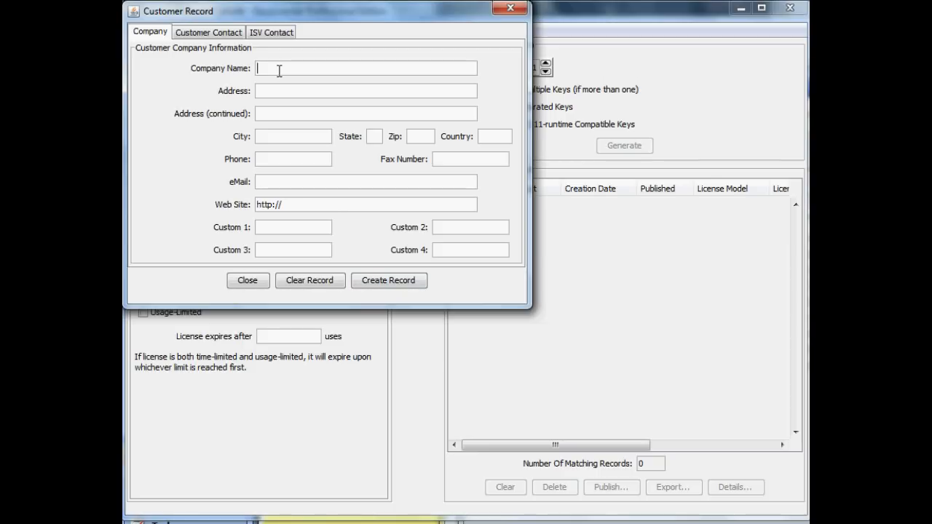
{"action": "type", "text": "Freedom Software"}
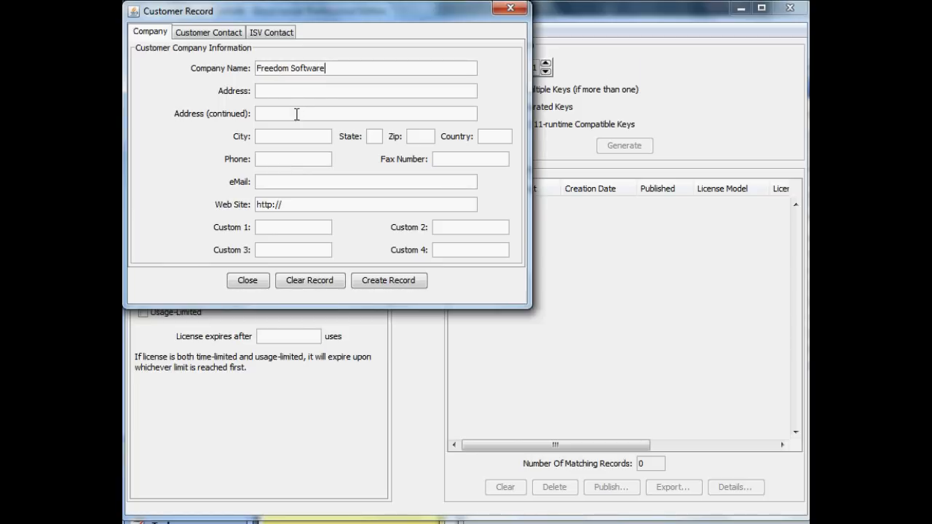
{"action": "left_click", "coordinate": [395, 284]}
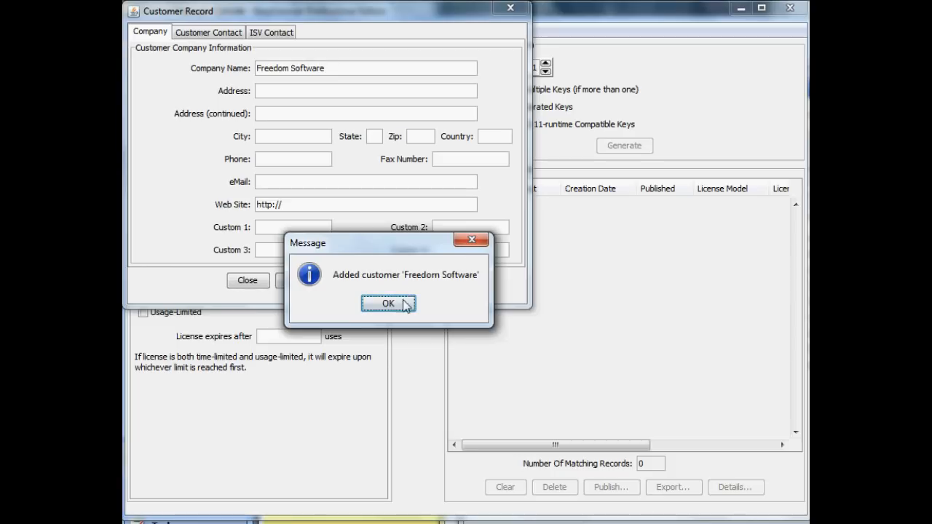
{"action": "left_click", "coordinate": [402, 304]}
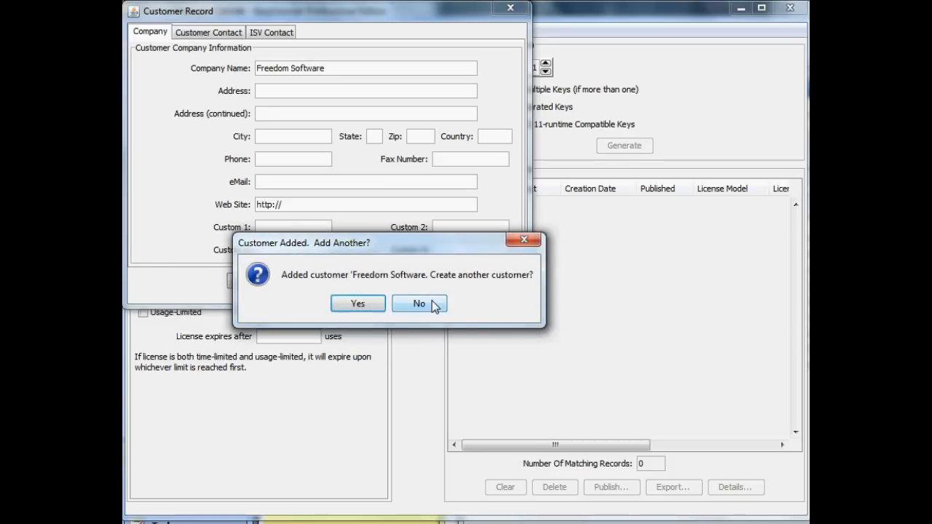
{"action": "left_click", "coordinate": [420, 304]}
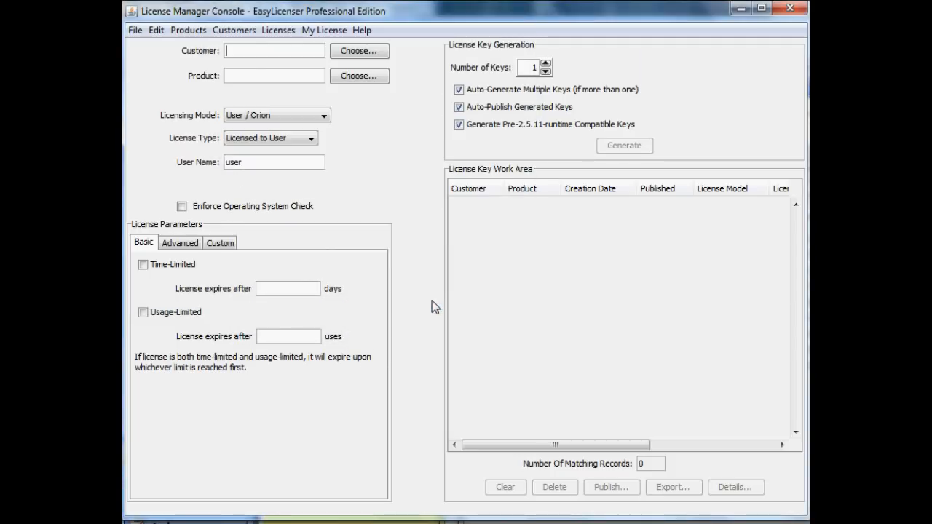
- Choose Freedom Software as the license's customer and SuperSoft as its product
{"action": "left_click", "coordinate": [359, 52]}
{"action": "left_click", "coordinate": [256, 113]}
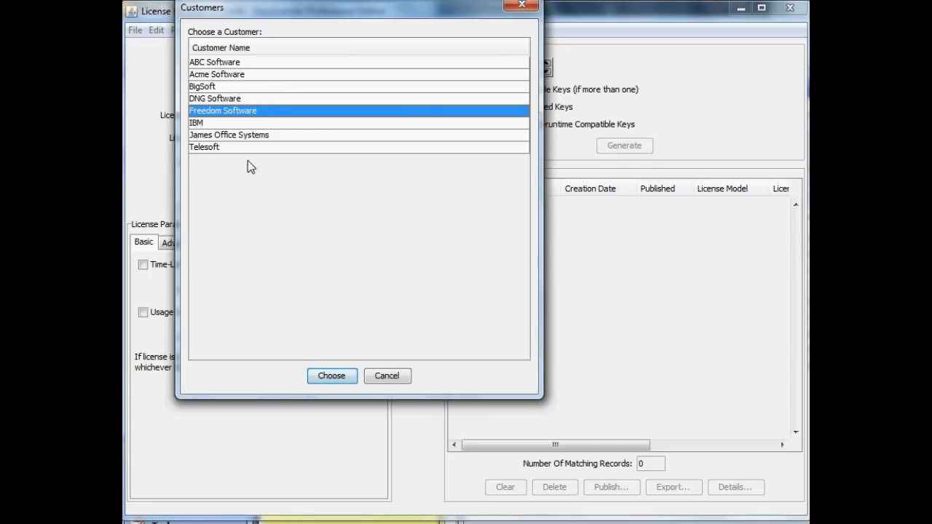
{"action": "left_click", "coordinate": [331, 376]}
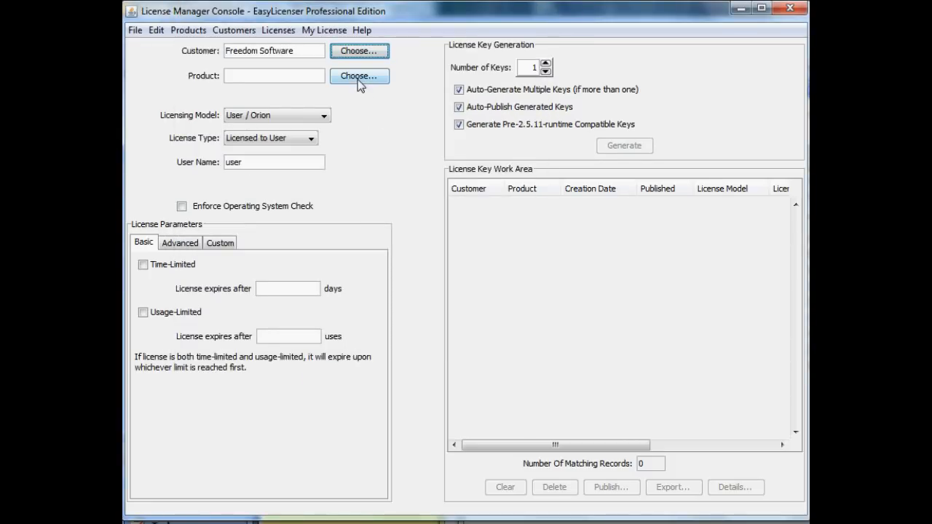
{"action": "left_click", "coordinate": [357, 78]}
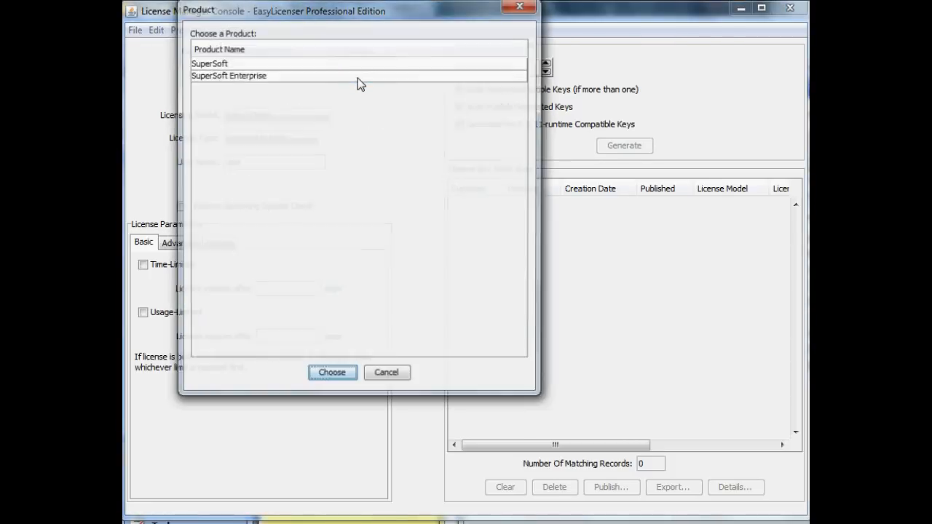
{"action": "left_click", "coordinate": [281, 63]}
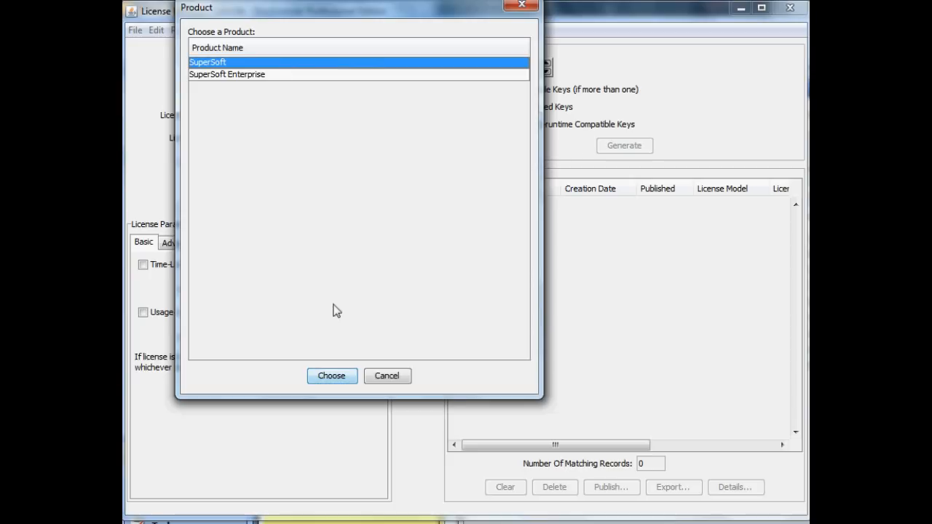
{"action": "left_click", "coordinate": [339, 377]}
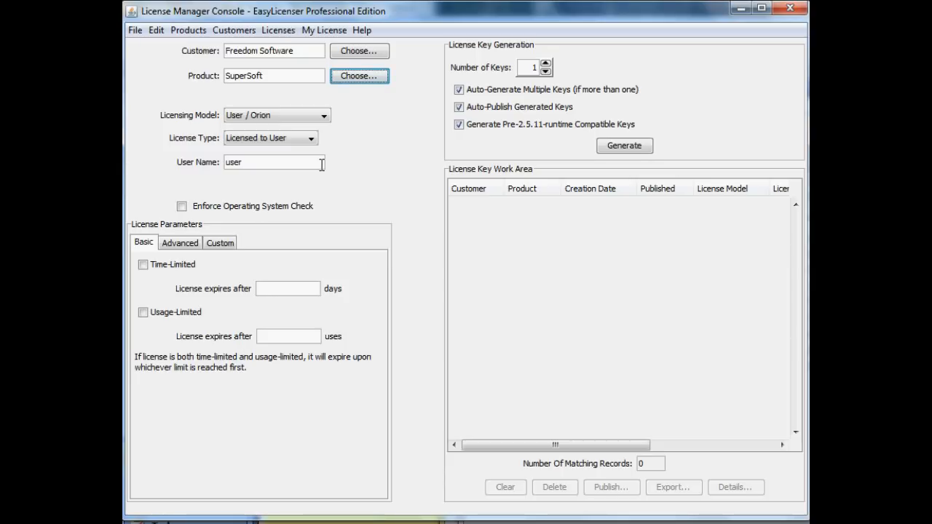
- Replace the default license user name with the licensed user's name and computer name, joined by @
{"action": "key", "text": "BackSpace"}
{"action": "key", "text": "BackSpace"}
{"action": "key", "text": "BackSpace"}
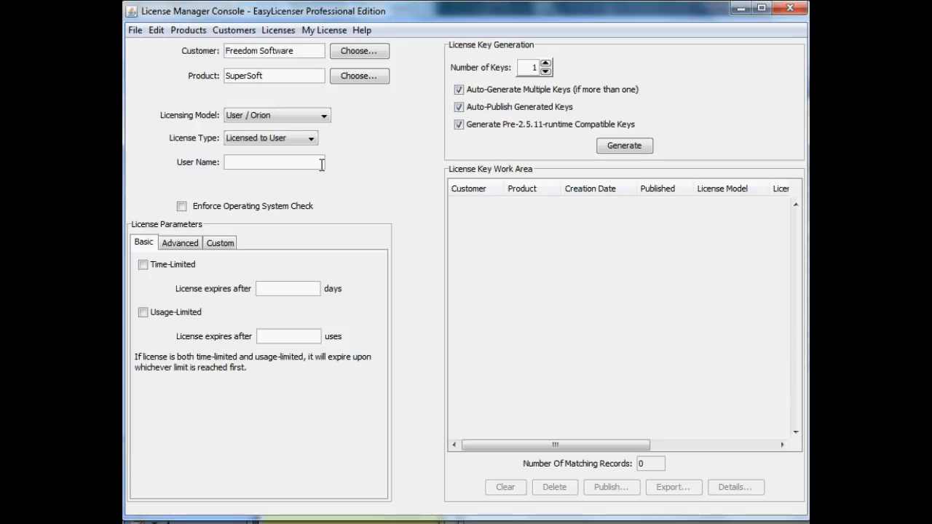
{"action": "type", "text": "fred@fredspc"}
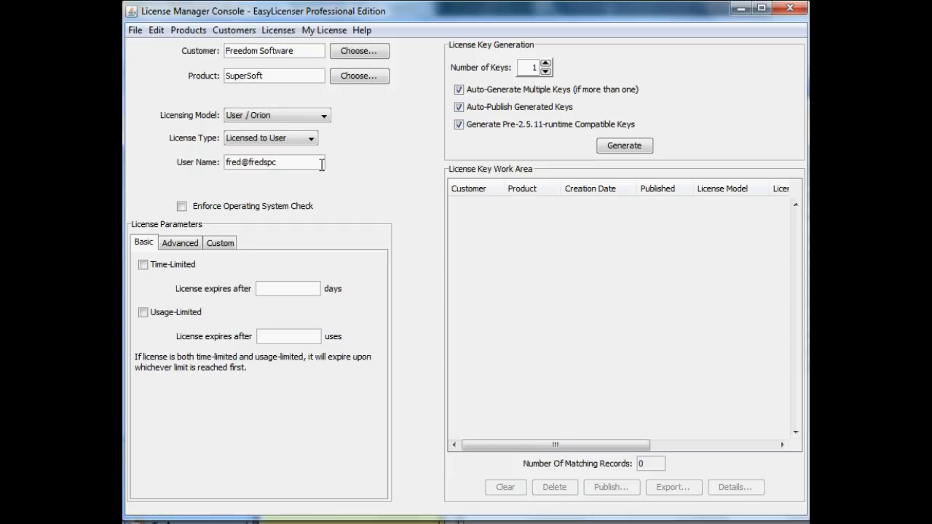
- Enforce the operating system check and make the license time-limited, expiring after 365 days
{"action": "left_click", "coordinate": [192, 210]}
{"action": "left_click", "coordinate": [144, 266]}
{"action": "left_click", "coordinate": [286, 294]}
{"action": "type", "text": "365"}
- Enable the Edition option in the advanced license parameters and set its value to Pro
{"action": "left_click", "coordinate": [188, 245]}
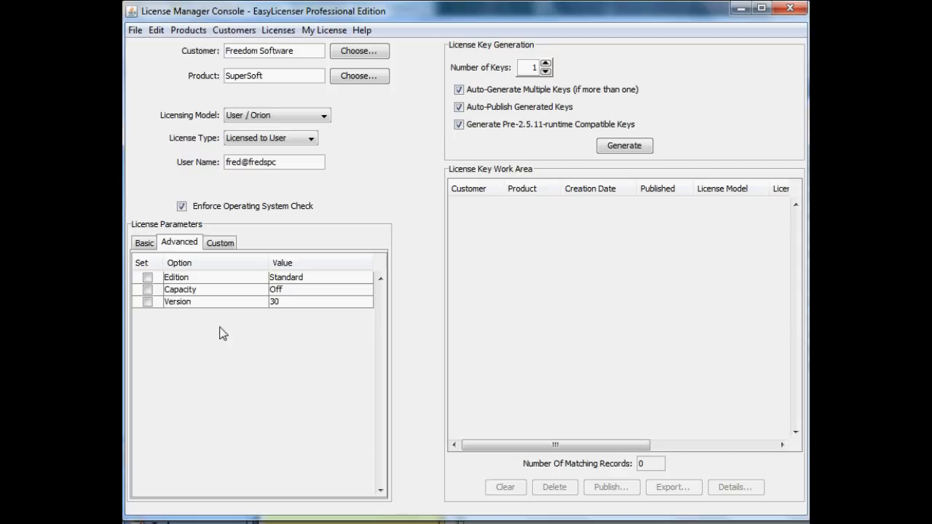
{"action": "left_click", "coordinate": [148, 278]}
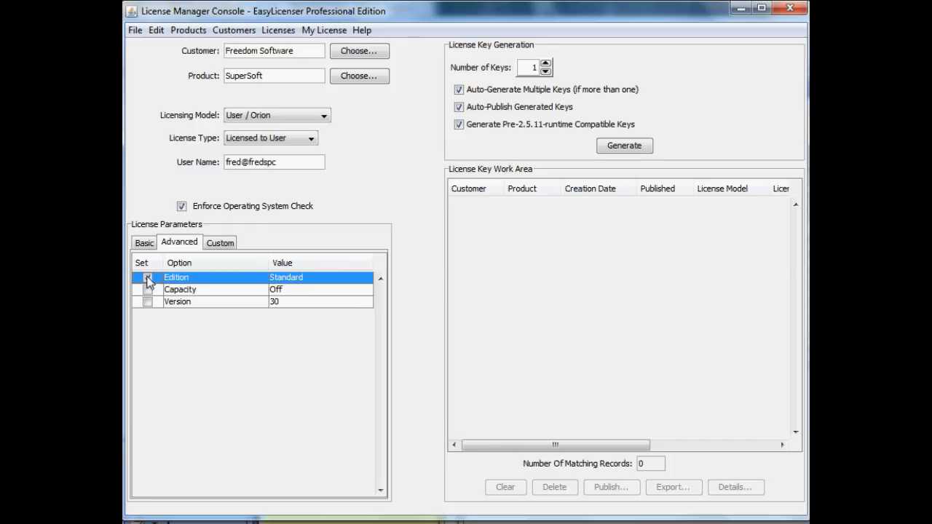
{"action": "double_click", "coordinate": [322, 278]}
{"action": "key", "text": "BackSpace"}
{"action": "key", "text": "BackSpace"}
{"action": "key", "text": "BackSpace"}
{"action": "key", "text": "BackSpace"}
{"action": "key", "text": "BackSpace"}
{"action": "key", "text": "BackSpace"}
{"action": "key", "text": "BackSpace"}
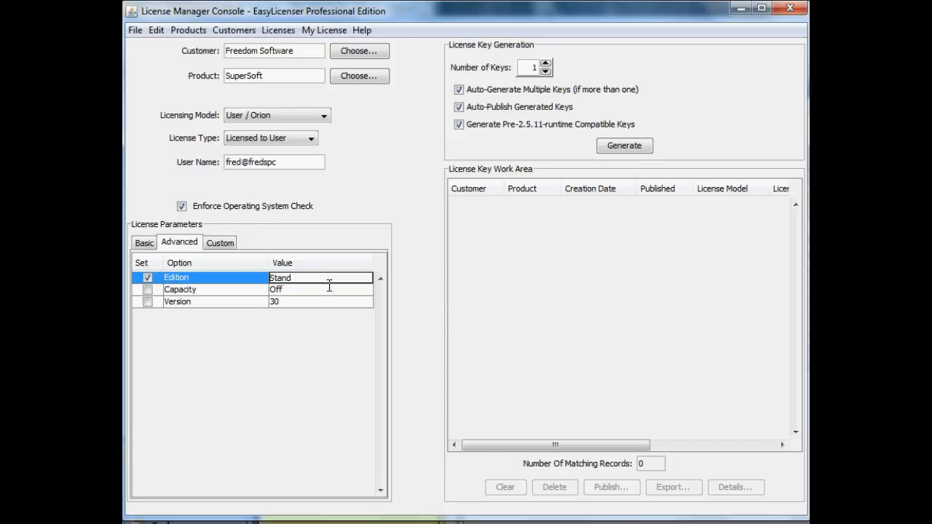
{"action": "key", "text": "BackSpace"}
{"action": "type", "text": "Pro"}
- Enable the Capacity option in the advanced license parameters and set its value to 4
{"action": "left_click", "coordinate": [148, 290]}
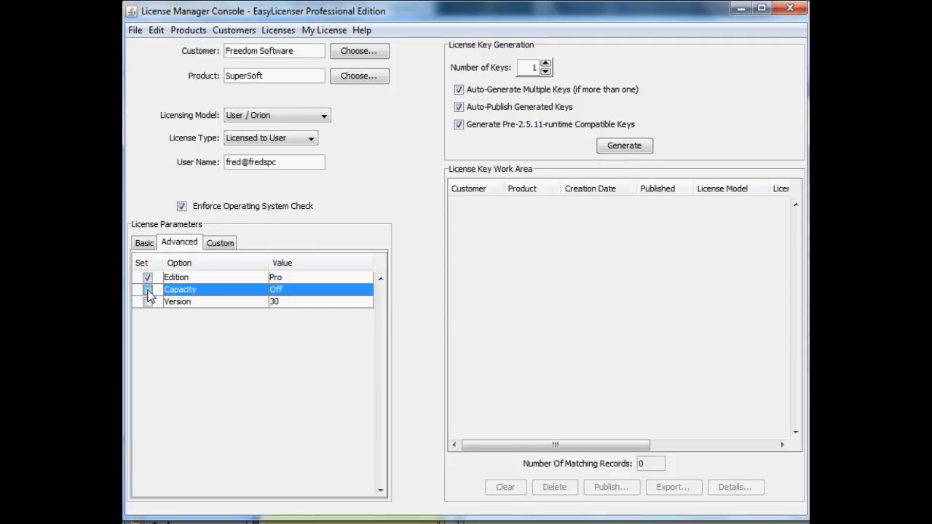
{"action": "double_click", "coordinate": [296, 293]}
{"action": "key", "text": "BackSpace"}
{"action": "key", "text": "BackSpace"}
{"action": "key", "text": "BackSpace"}
{"action": "type", "text": "4"}
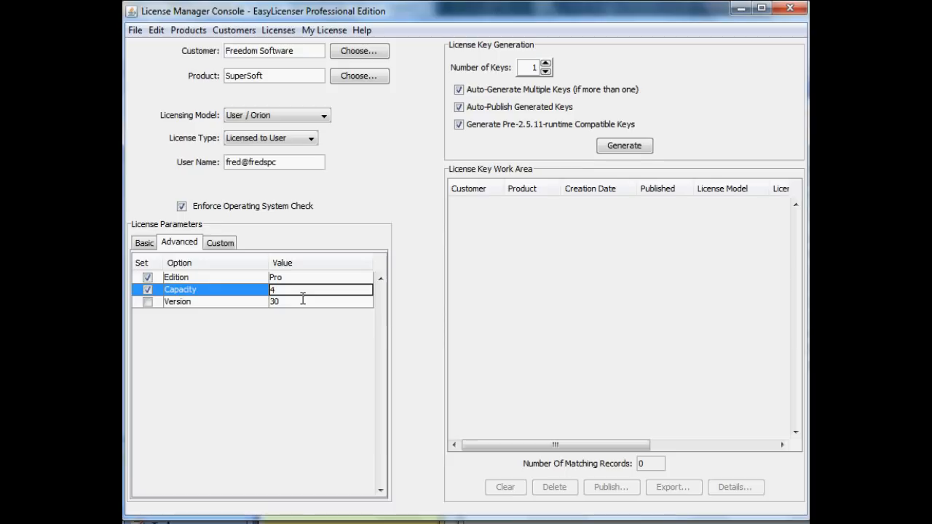
- Enable the Version option in the advanced license parameters and set its value to 27
{"action": "left_click", "coordinate": [148, 303]}
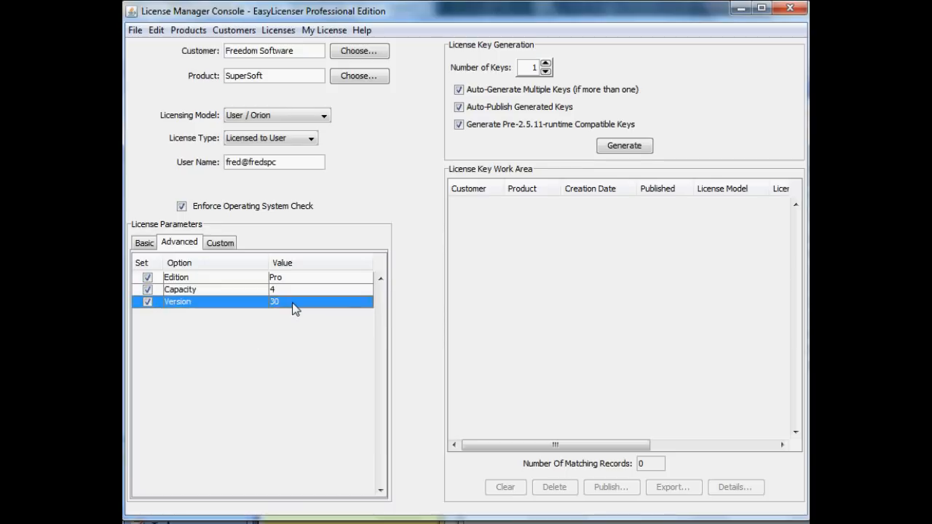
{"action": "double_click", "coordinate": [295, 305]}
{"action": "key", "text": "BackSpace"}
{"action": "key", "text": "BackSpace"}
{"action": "type", "text": "27"}
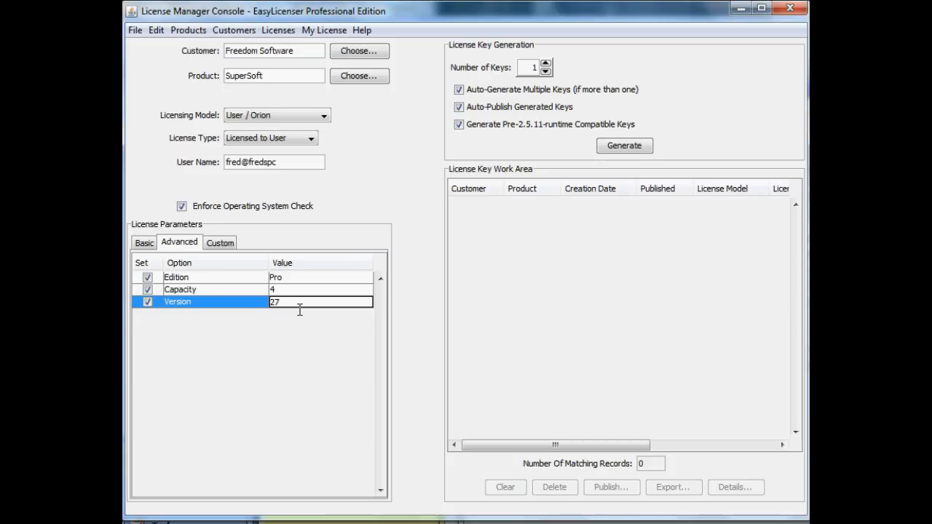
{"action": "left_click", "coordinate": [307, 281]}
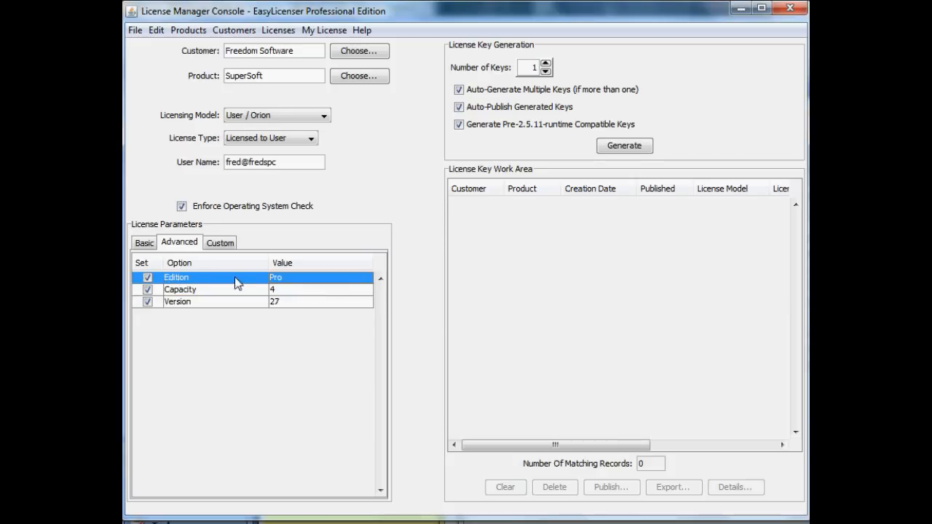
- Generate the license key and publish it to the export folder as Fred_key.xml
{"action": "left_click", "coordinate": [145, 244]}
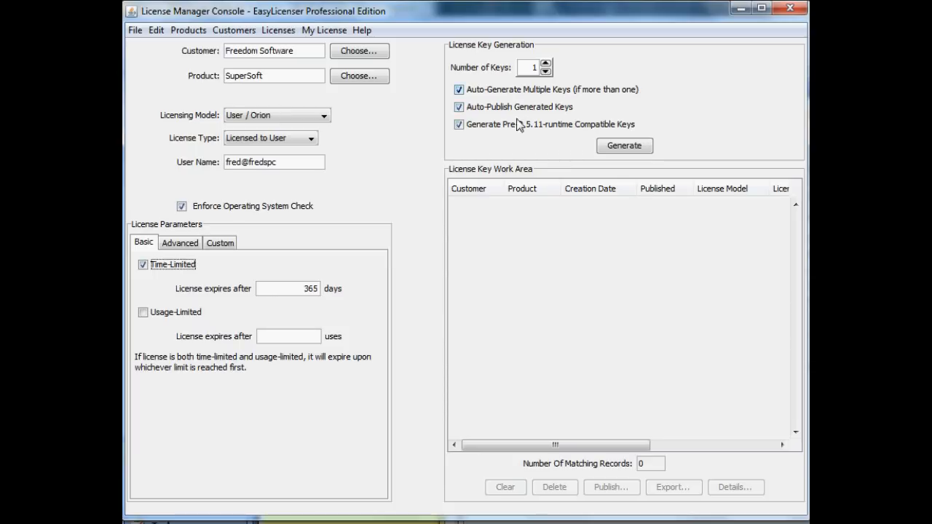
{"action": "left_click", "coordinate": [623, 147]}
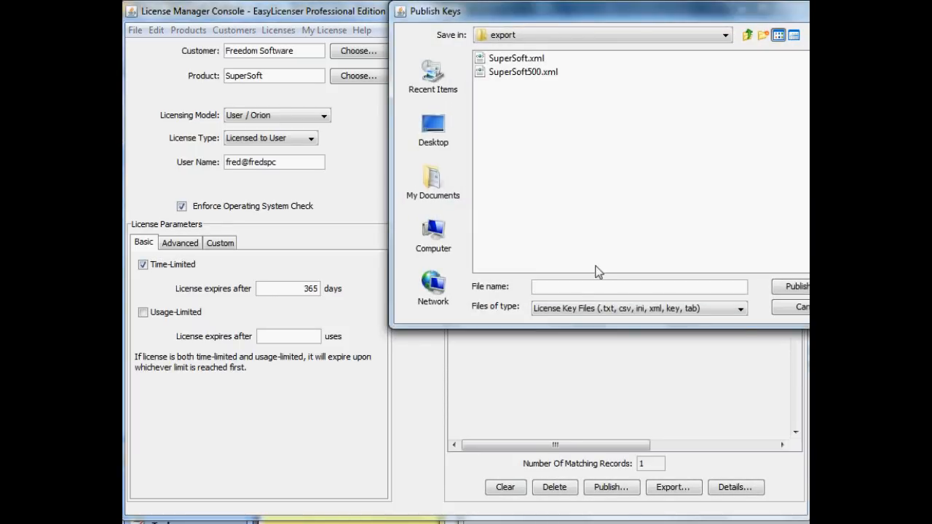
{"action": "type", "text": "Fred_key.xml"}
{"action": "left_click", "coordinate": [794, 285]}
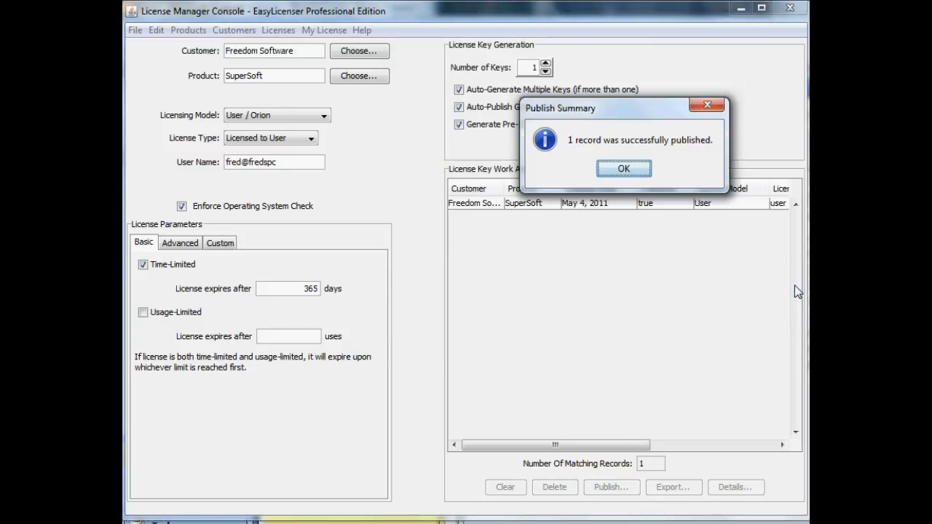
{"action": "left_click", "coordinate": [647, 173]}
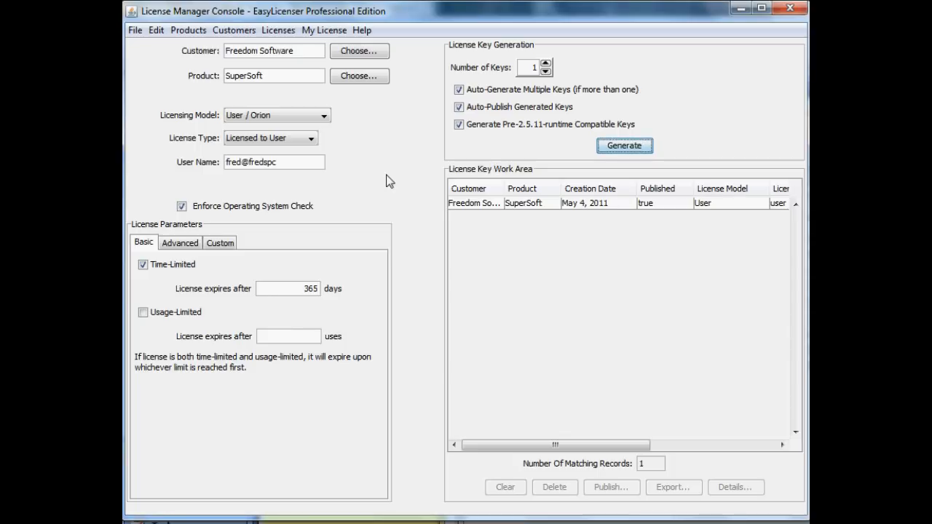
- Find the license keys of customers beginning with "Free" and open the details of the Freedom Software key
{"action": "left_click", "coordinate": [278, 32]}
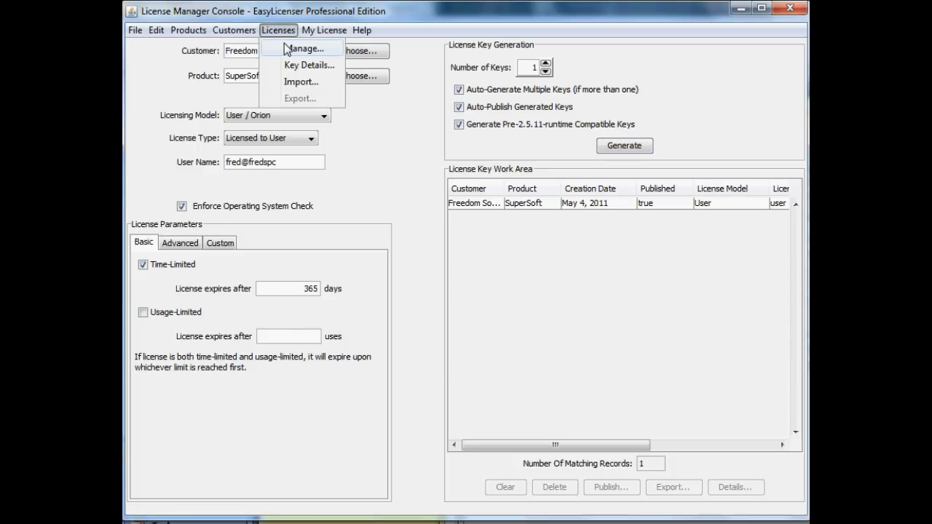
{"action": "left_click", "coordinate": [291, 49]}
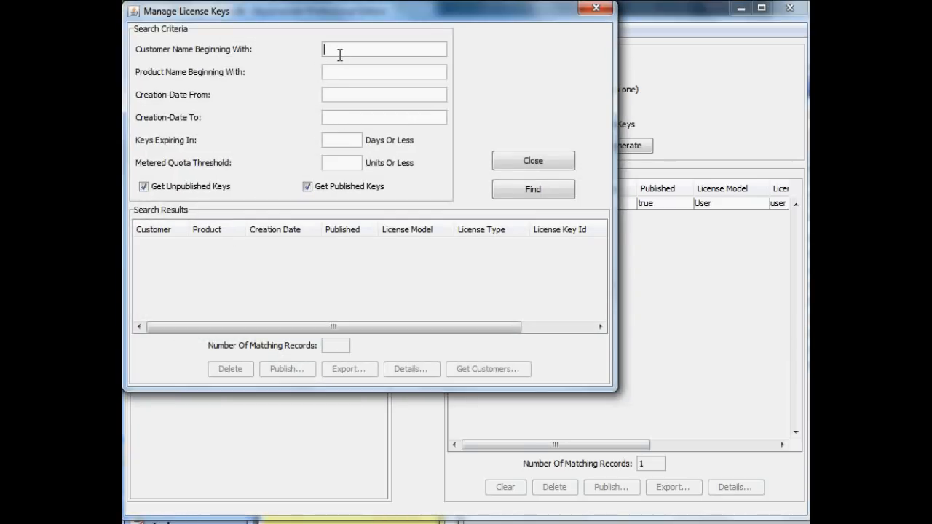
{"action": "type", "text": "Free"}
{"action": "left_click", "coordinate": [528, 191]}
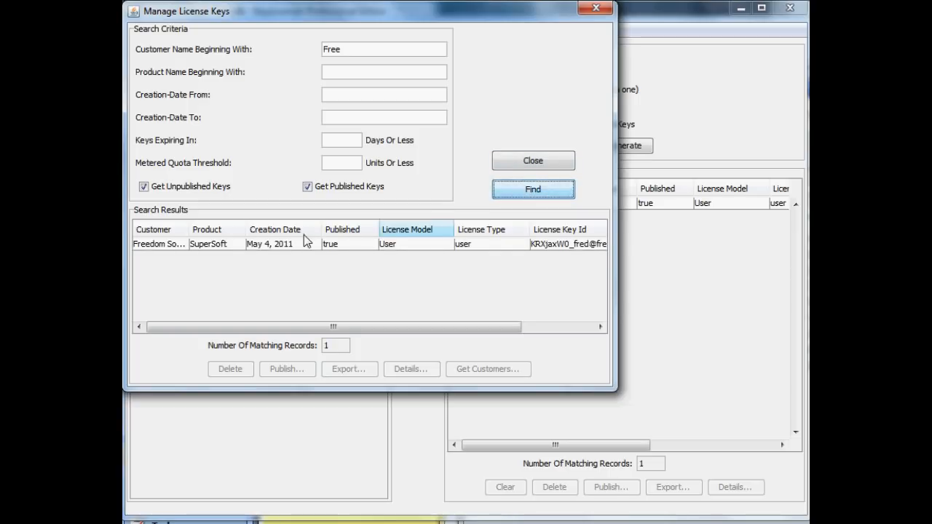
{"action": "left_click", "coordinate": [176, 243]}
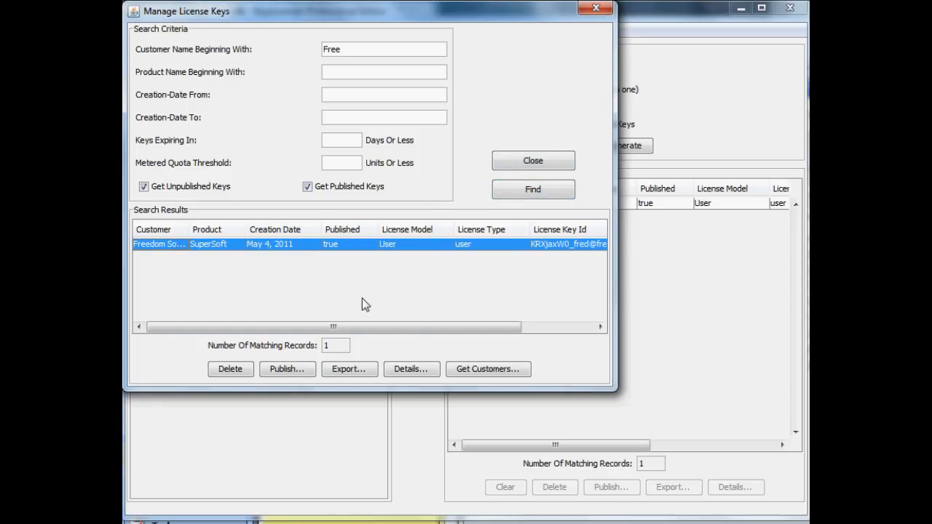
{"action": "left_click", "coordinate": [409, 370]}
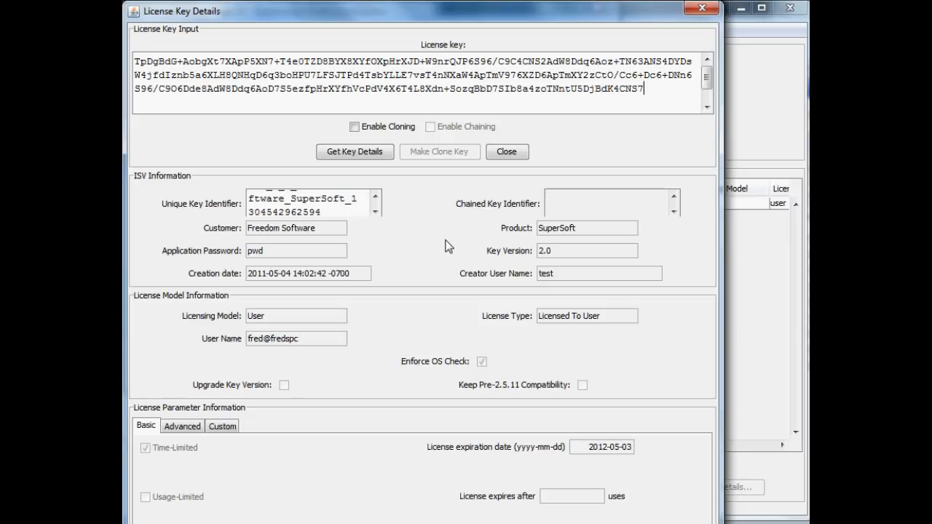
- Enable cloning for the key and set its license expiration date to 2013-05-03
{"action": "left_click", "coordinate": [355, 127]}
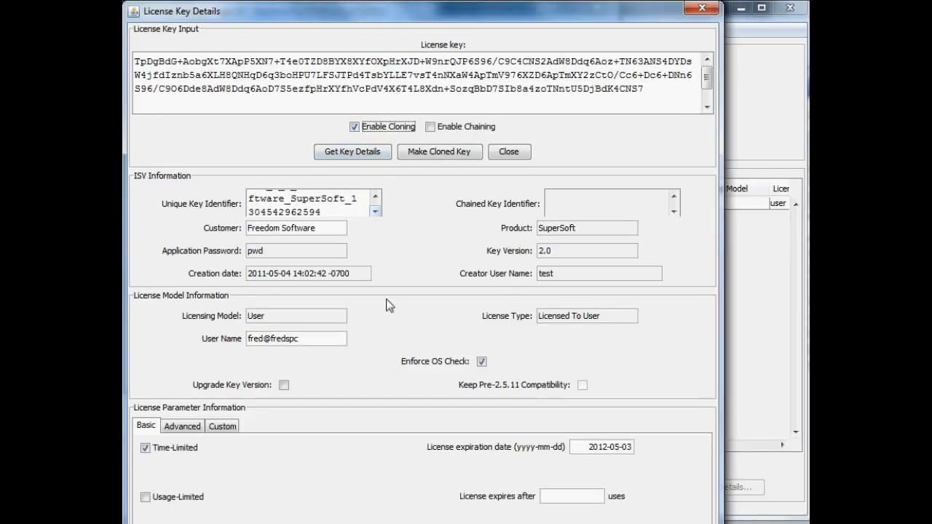
{"action": "left_click", "coordinate": [615, 449]}
{"action": "key", "text": "BackSpace"}
{"action": "type", "text": "3"}
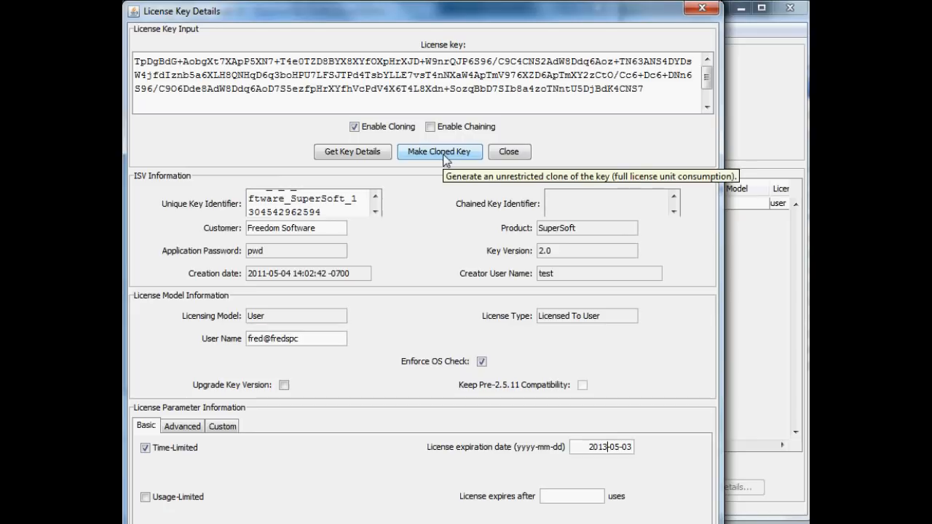
- Check the key's advanced parameters, make the cloned key, publish it to the export folder as Fred2_key.xml, and leave license key management
{"action": "left_click", "coordinate": [192, 428]}
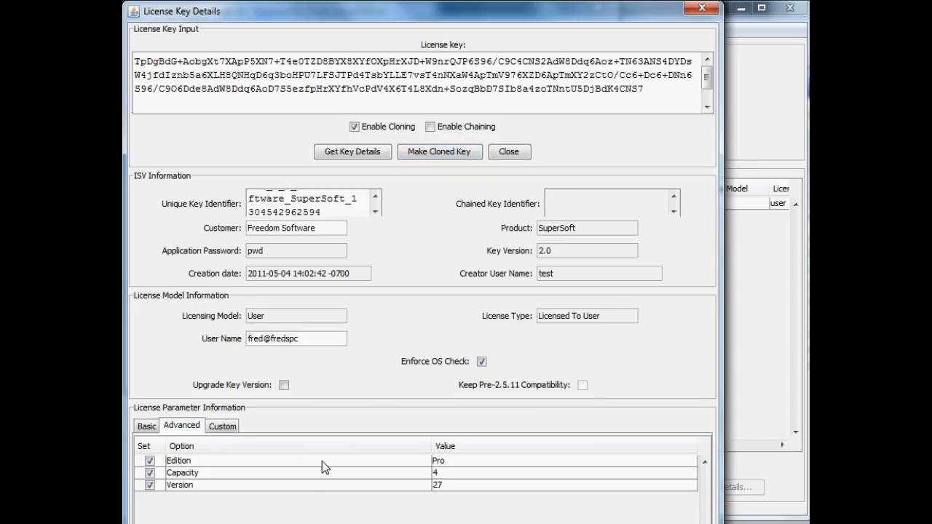
{"action": "left_click", "coordinate": [145, 427]}
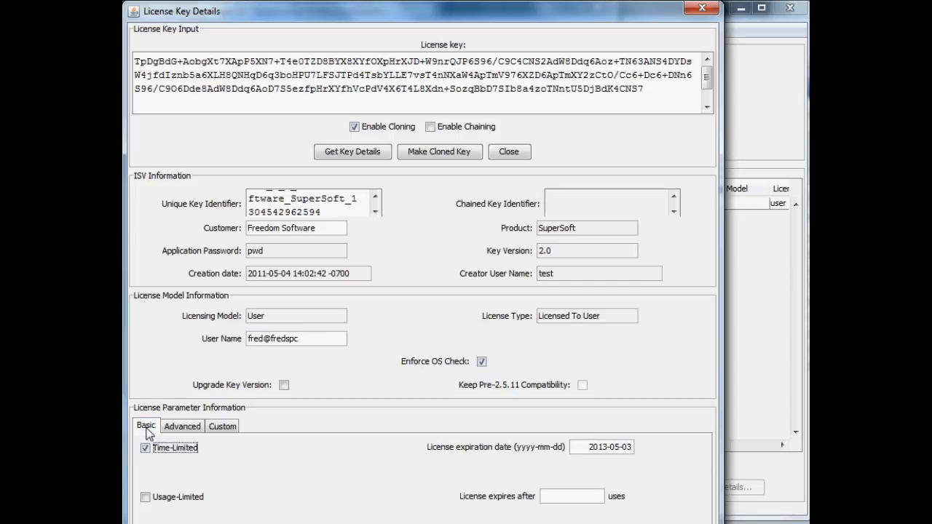
{"action": "left_click", "coordinate": [441, 152]}
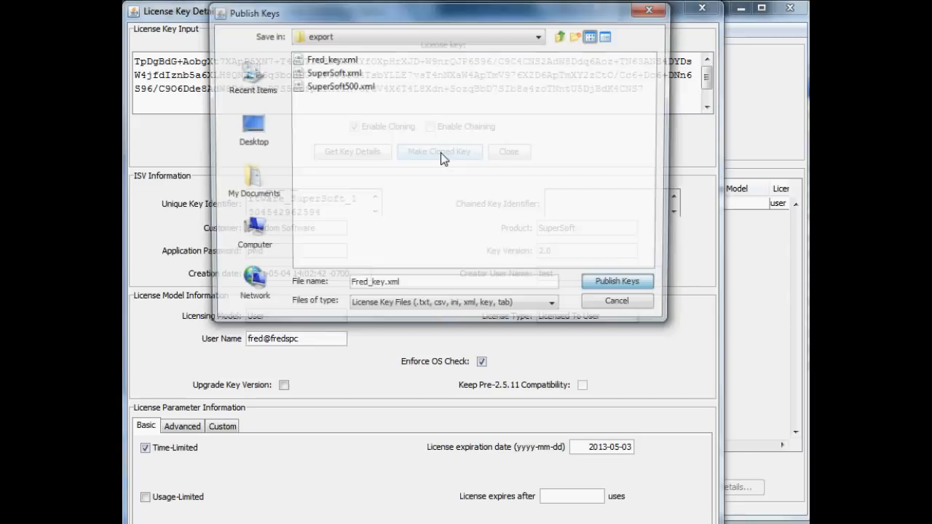
{"action": "left_click", "coordinate": [370, 291]}
{"action": "type", "text": "2"}
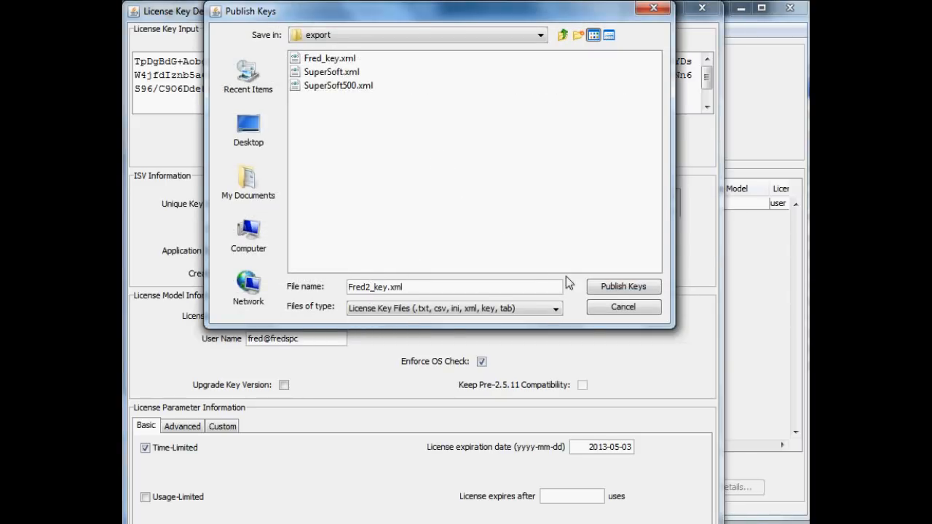
{"action": "left_click", "coordinate": [601, 287]}
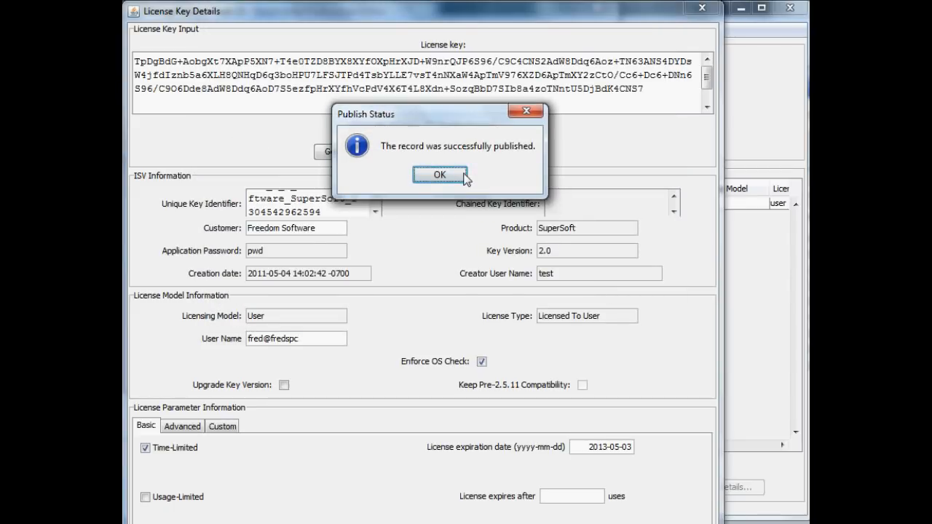
{"action": "left_click", "coordinate": [463, 174]}
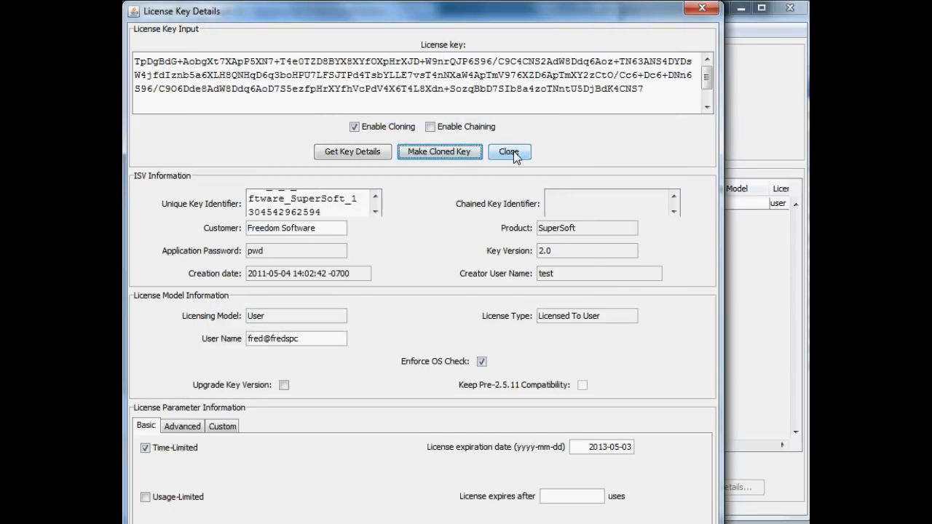
{"action": "left_click", "coordinate": [510, 151]}
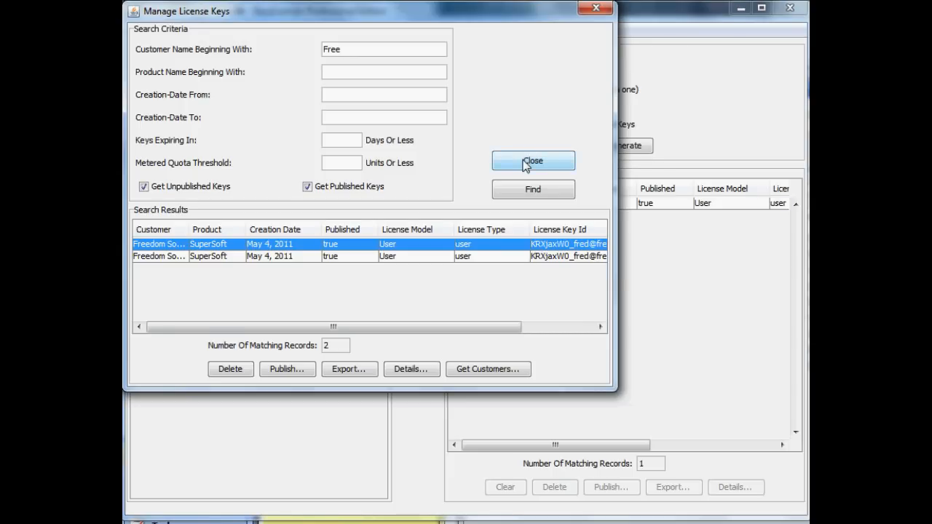
{"action": "left_click", "coordinate": [526, 161]}
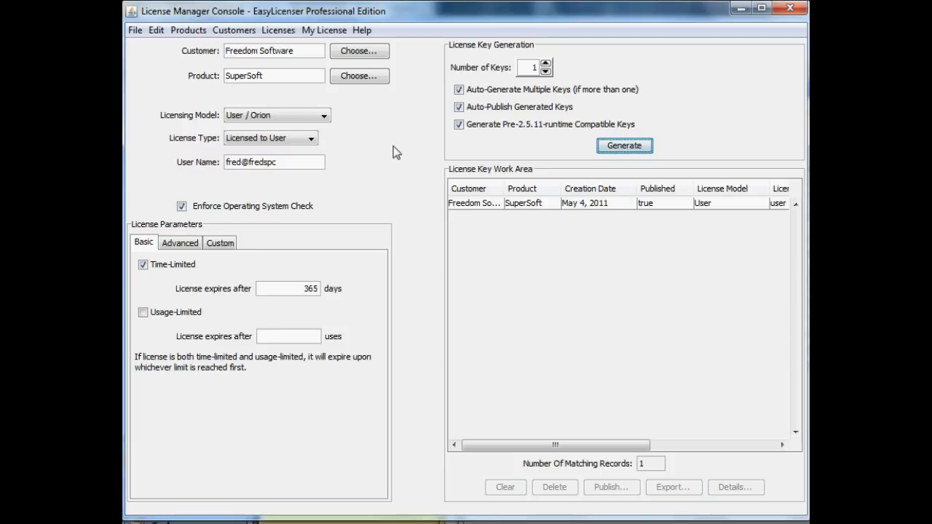
- Search all license keys without any filter criteria, select the second BigSoft key in the results, and close the license key search
{"action": "left_click", "coordinate": [280, 32]}
{"action": "left_click", "coordinate": [283, 45]}
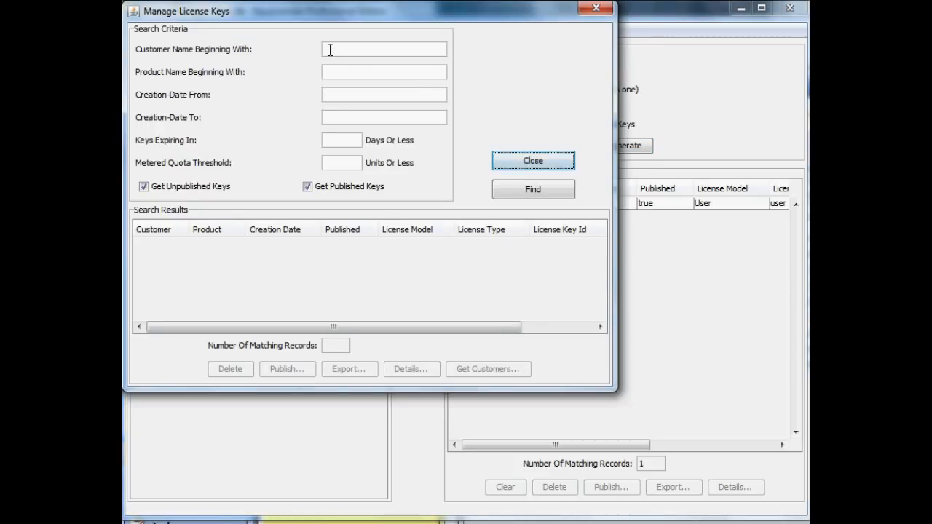
{"action": "left_click", "coordinate": [531, 189]}
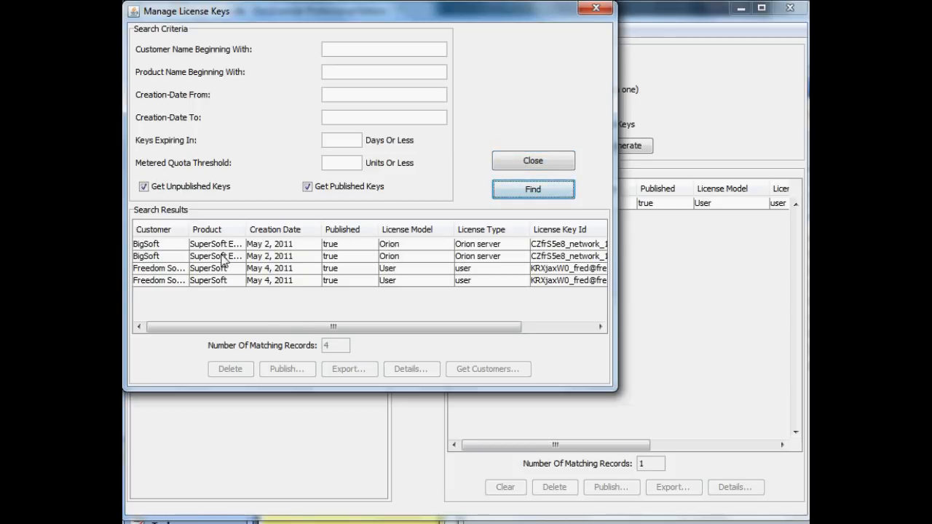
{"action": "left_click", "coordinate": [223, 258]}
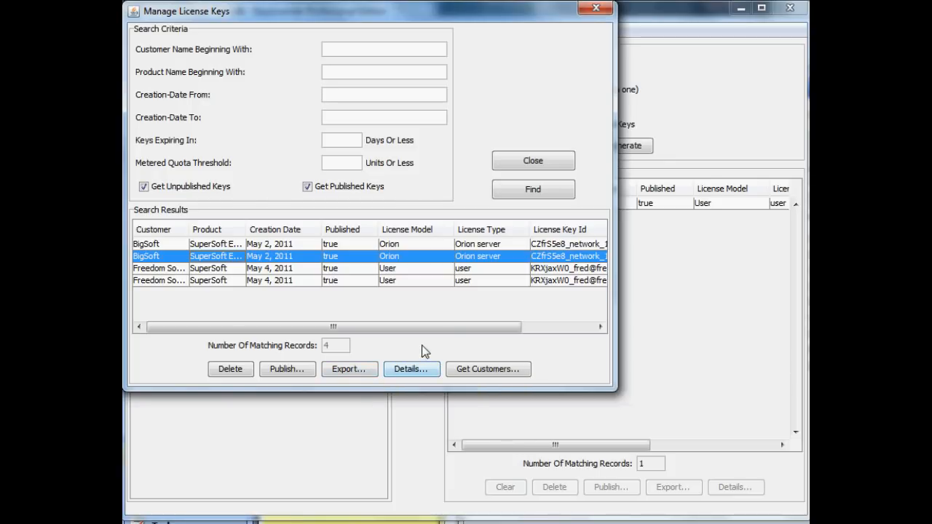
{"action": "left_click", "coordinate": [530, 161]}
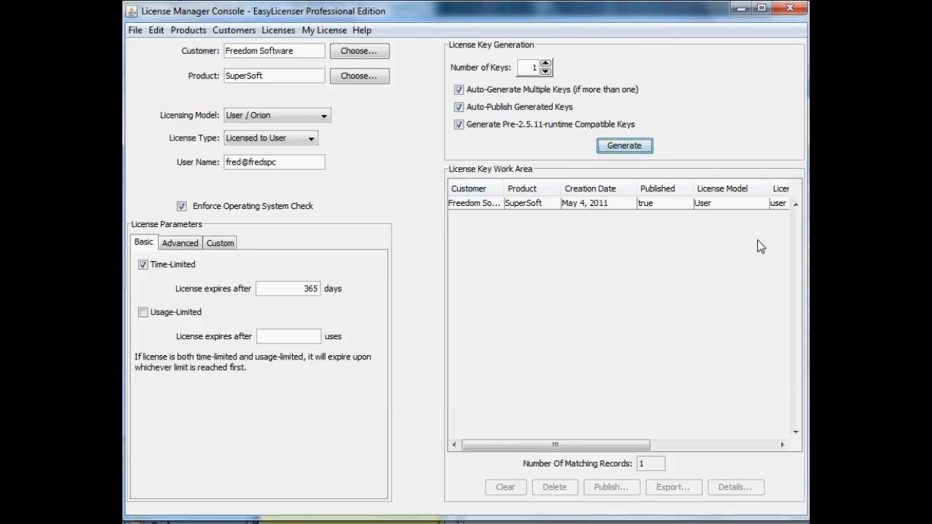